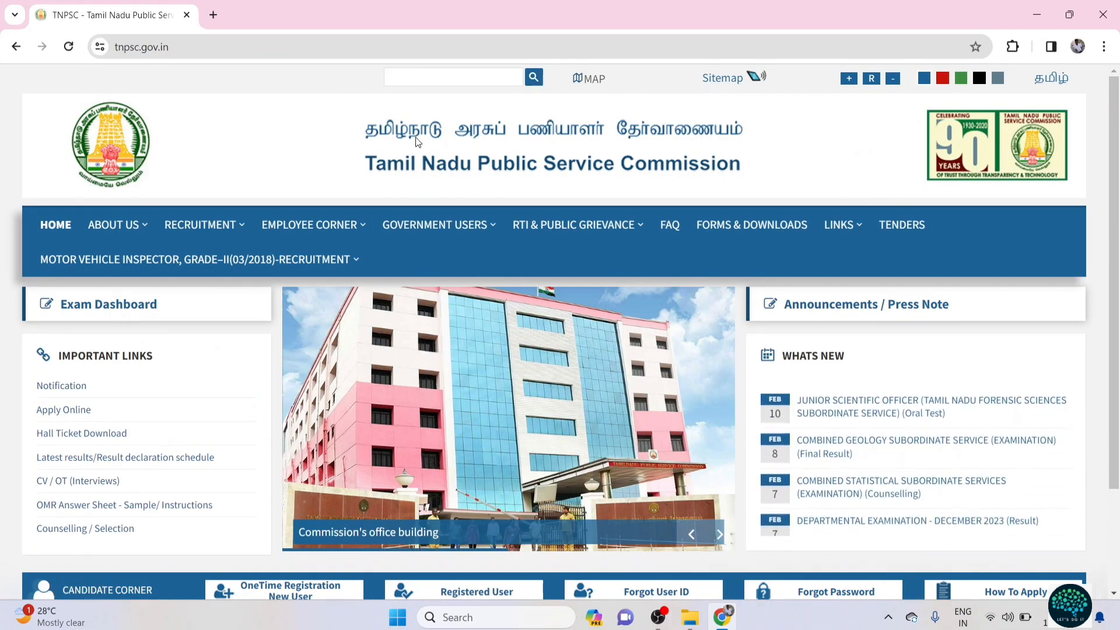
# Step: Go to the external application site in English and open One Time Registration & Dashboard
pyautogui.click(57, 411)
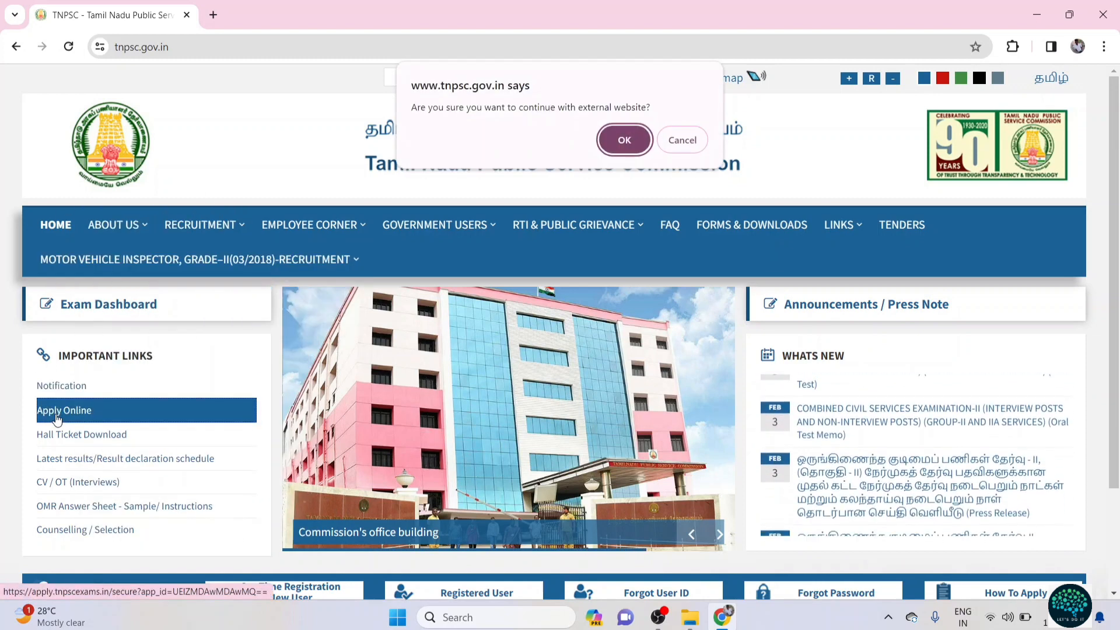
pyautogui.click(622, 140)
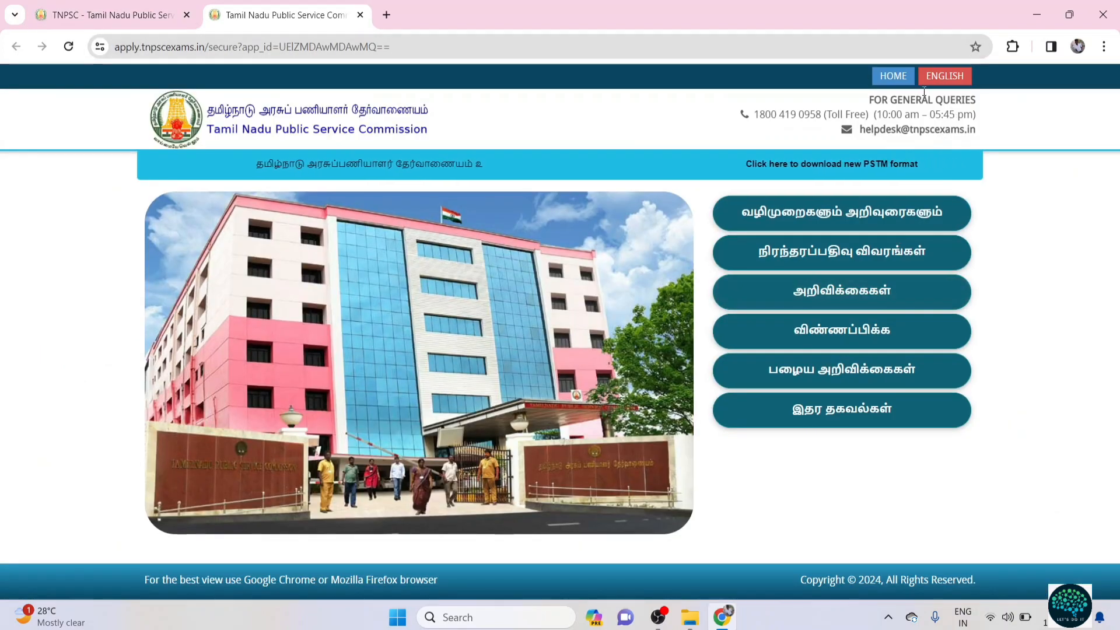
pyautogui.click(944, 76)
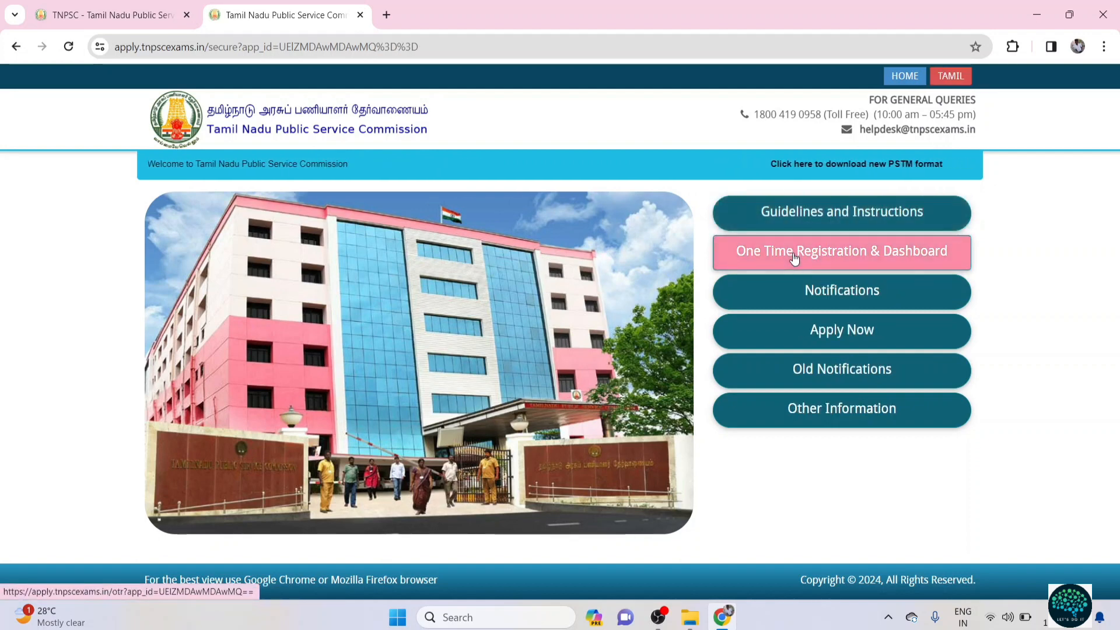
pyautogui.click(831, 252)
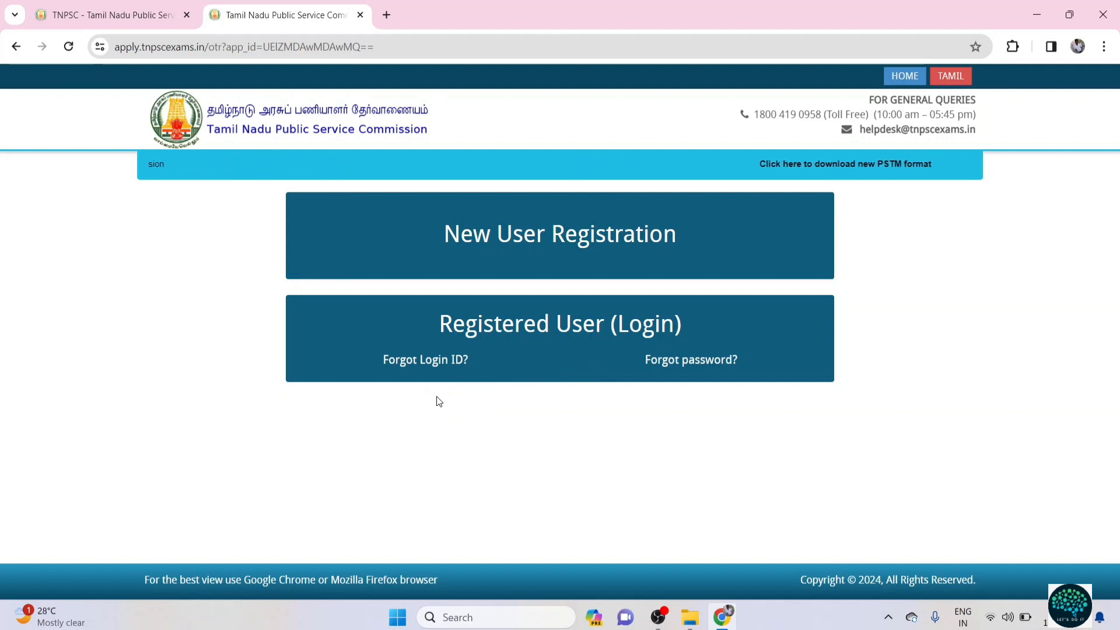
# Step: On the Forgot Login ID form, choose S.S.L.C. Certificate Number and enter the certificate number
pyautogui.click(412, 360)
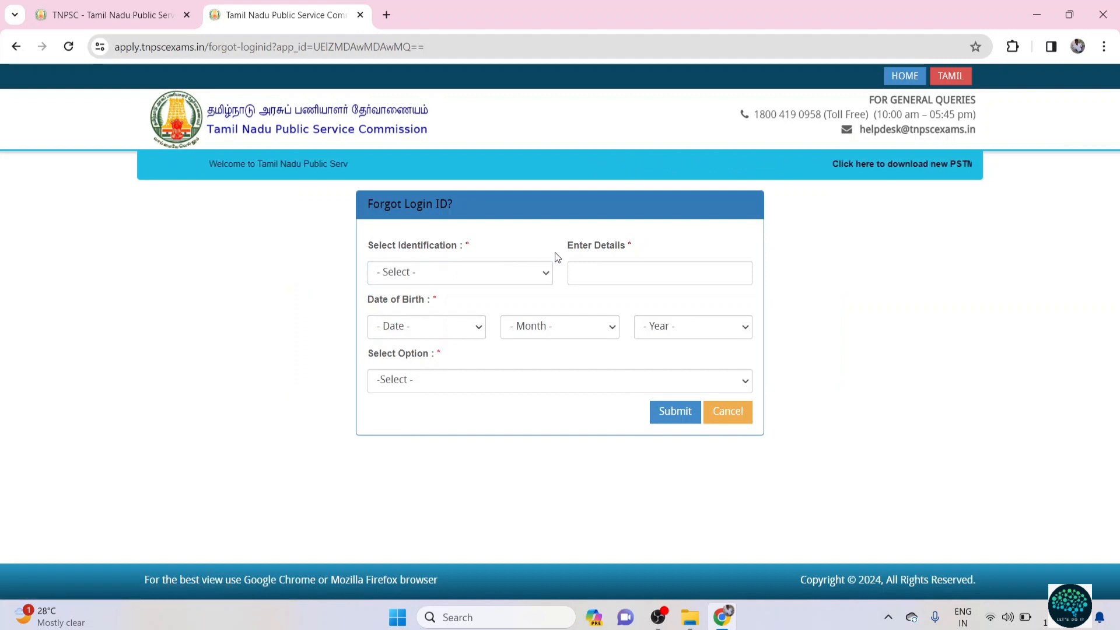
pyautogui.click(514, 278)
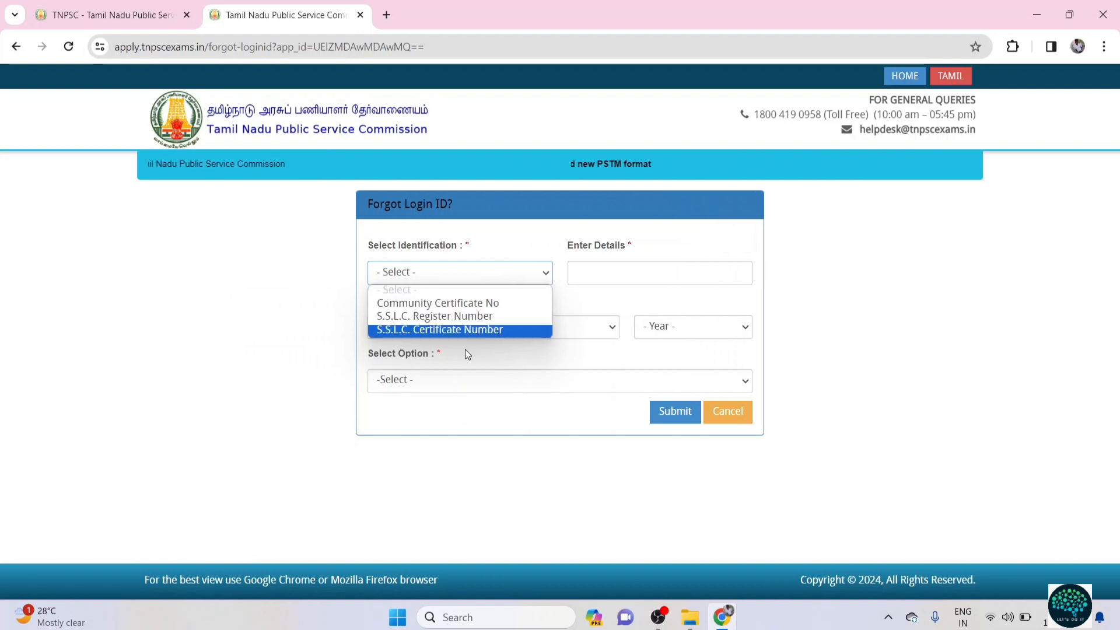
pyautogui.click(472, 317)
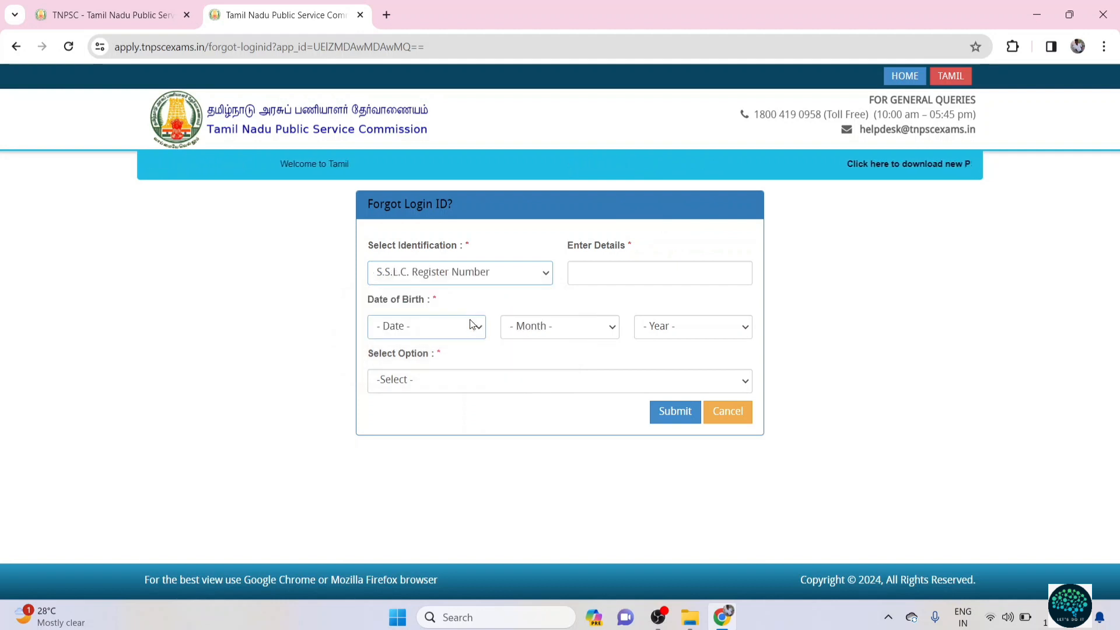
pyautogui.click(592, 277)
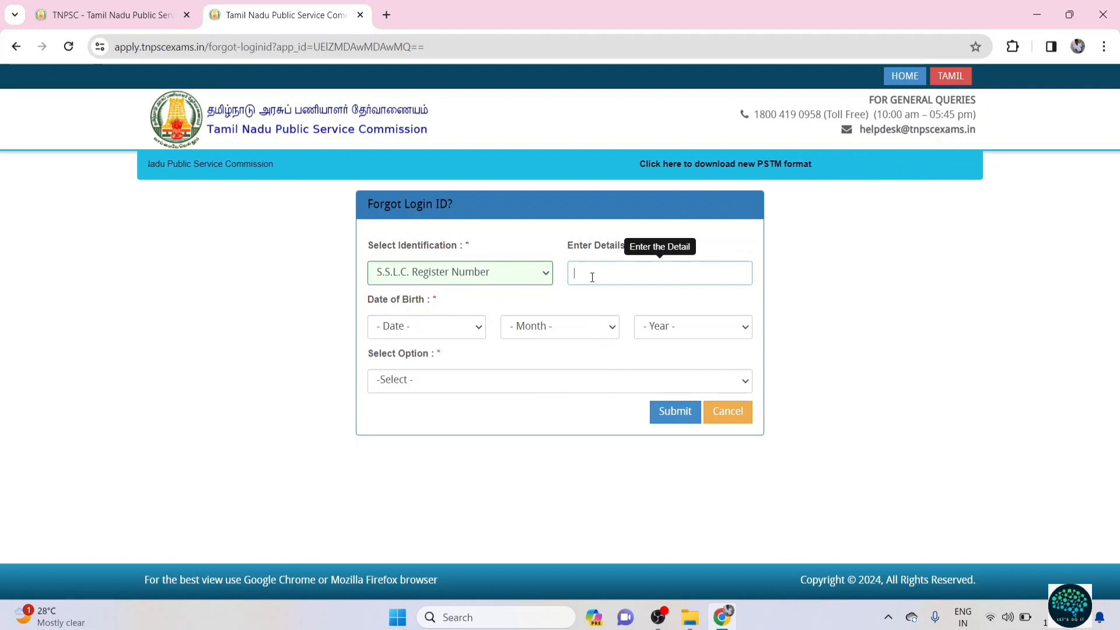
pyautogui.click(545, 275)
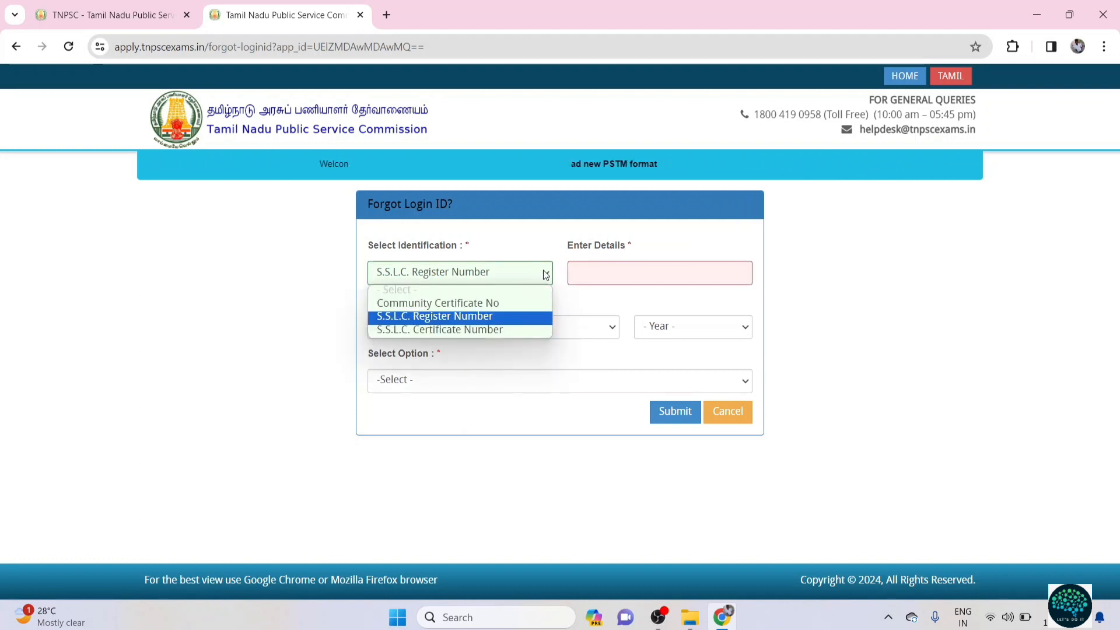
pyautogui.click(474, 331)
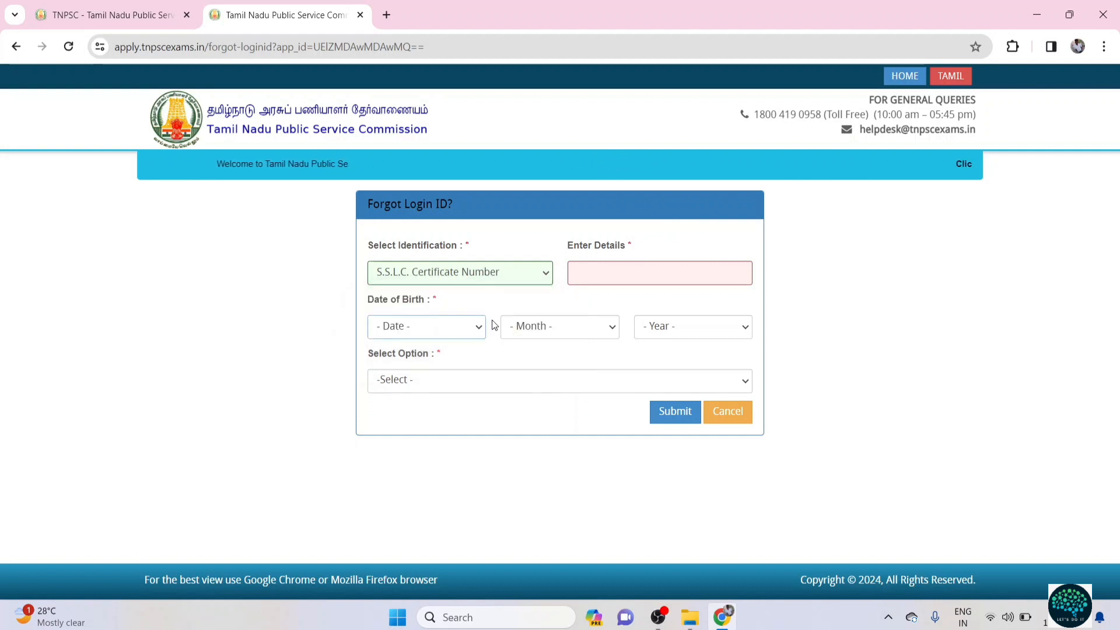
pyautogui.click(582, 277)
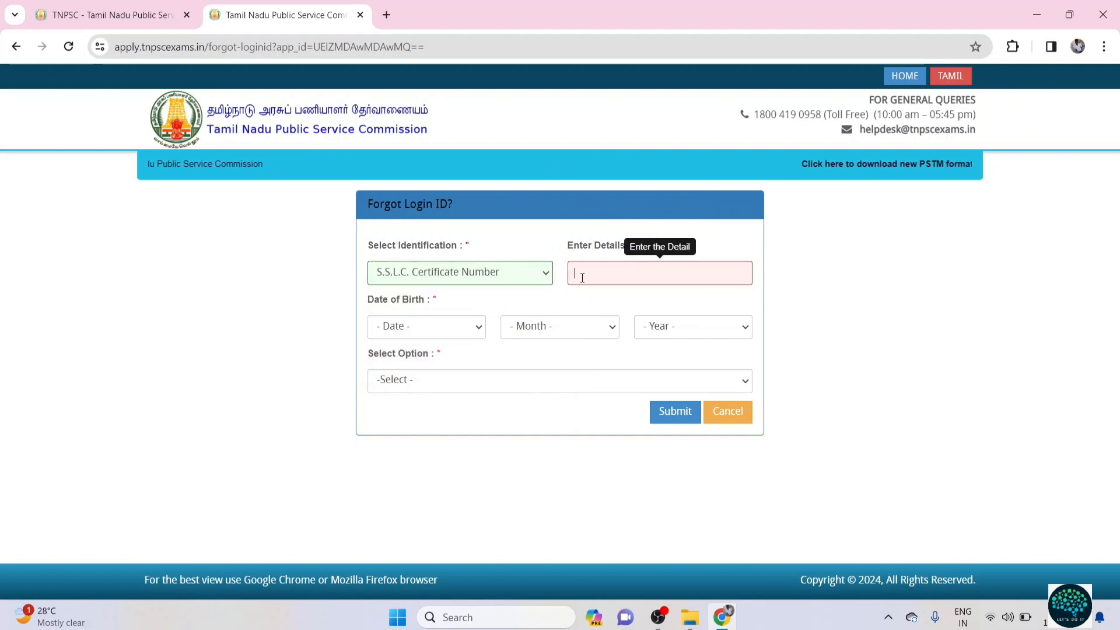
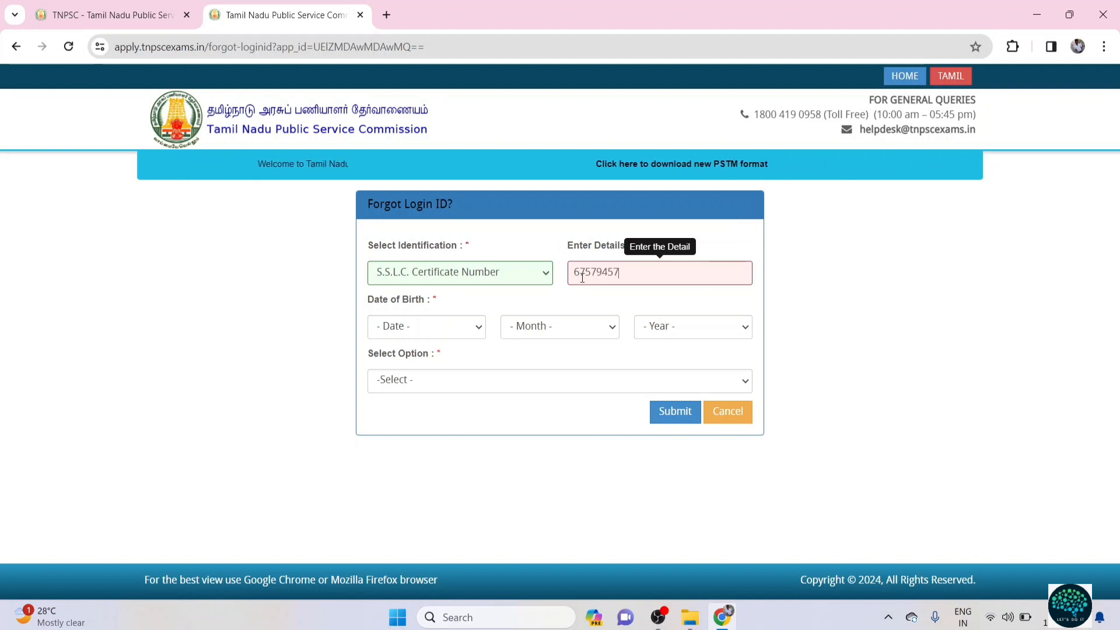
pyautogui.click(518, 375)
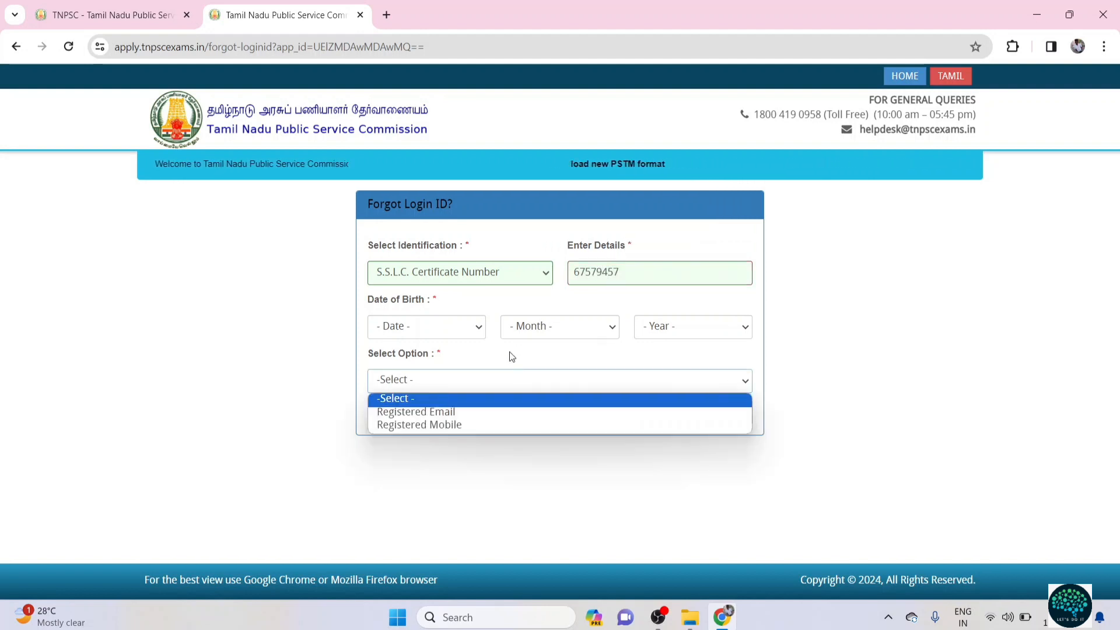
pyautogui.click(479, 330)
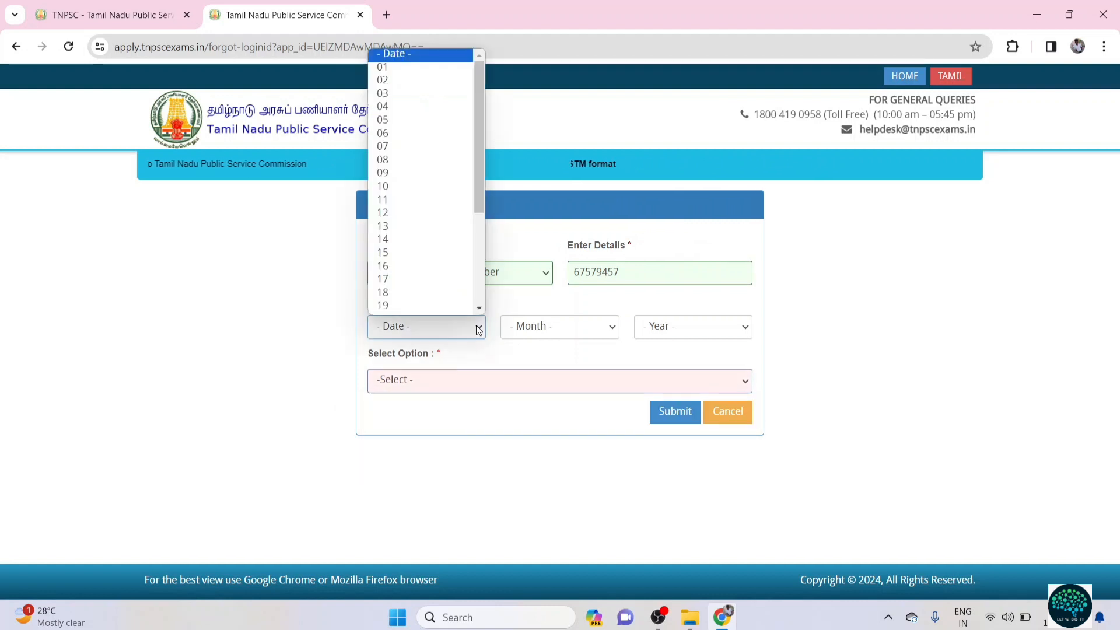
pyautogui.click(417, 161)
pyautogui.click(548, 329)
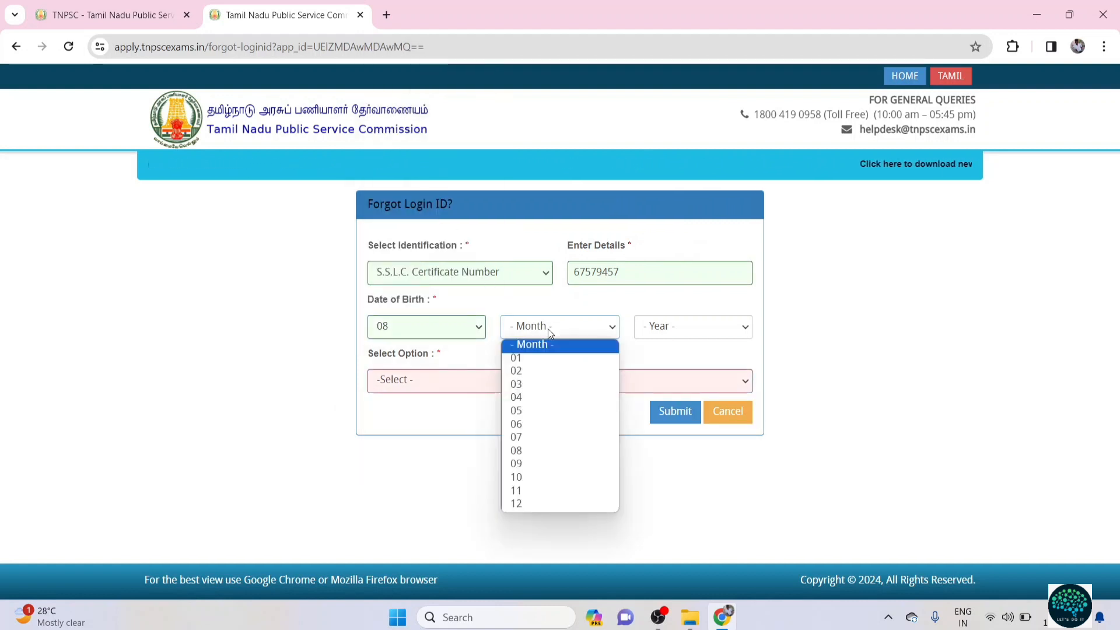
pyautogui.click(540, 464)
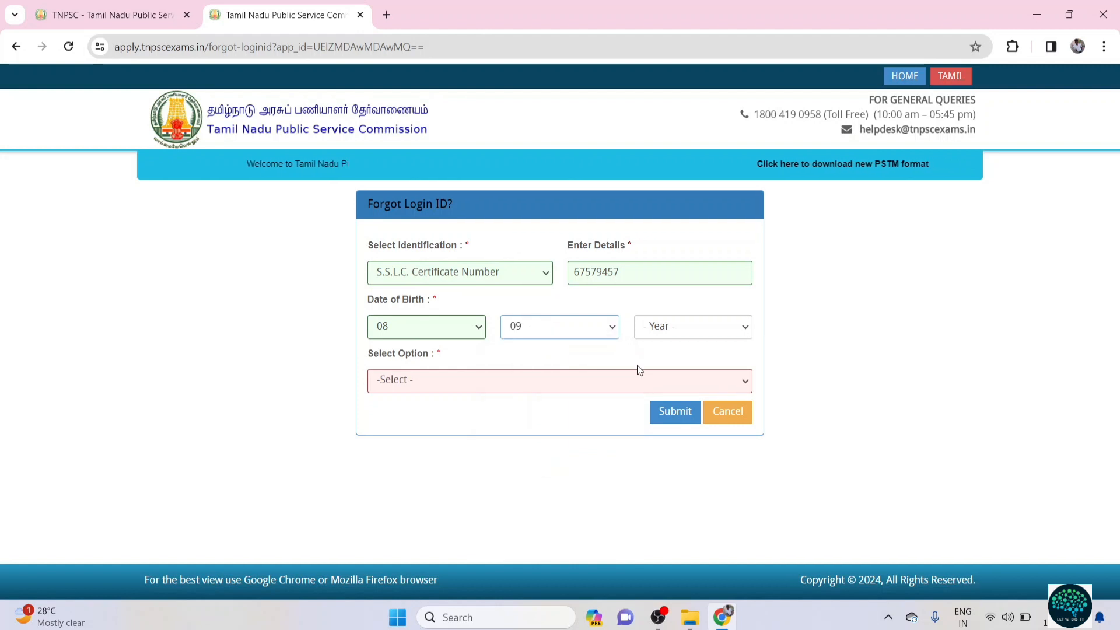
pyautogui.click(662, 328)
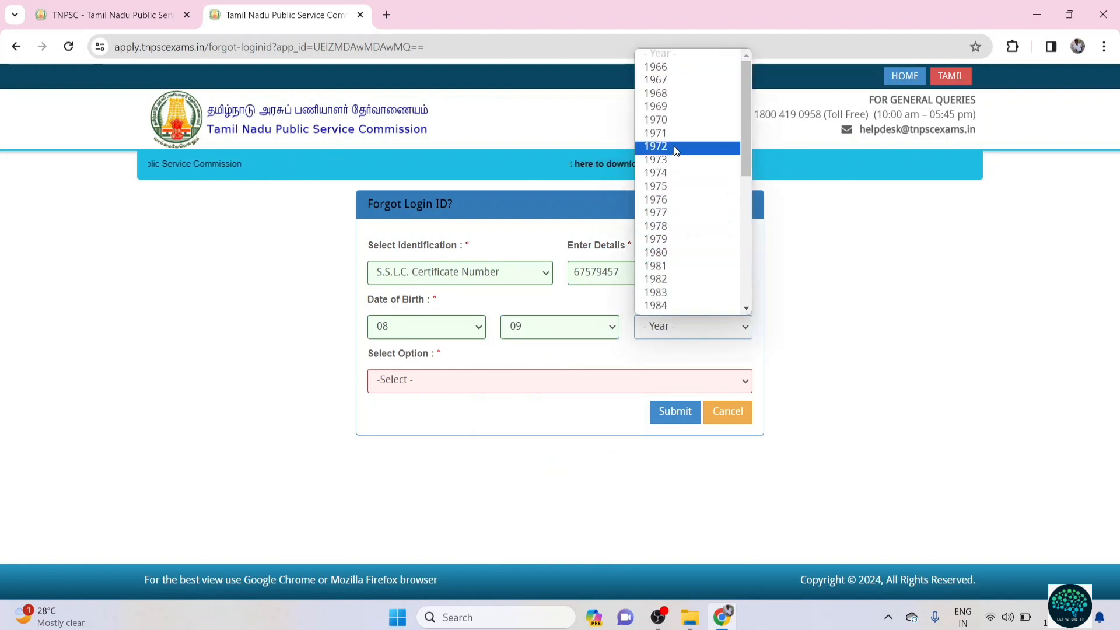
pyautogui.scroll(-3, 652, 235)
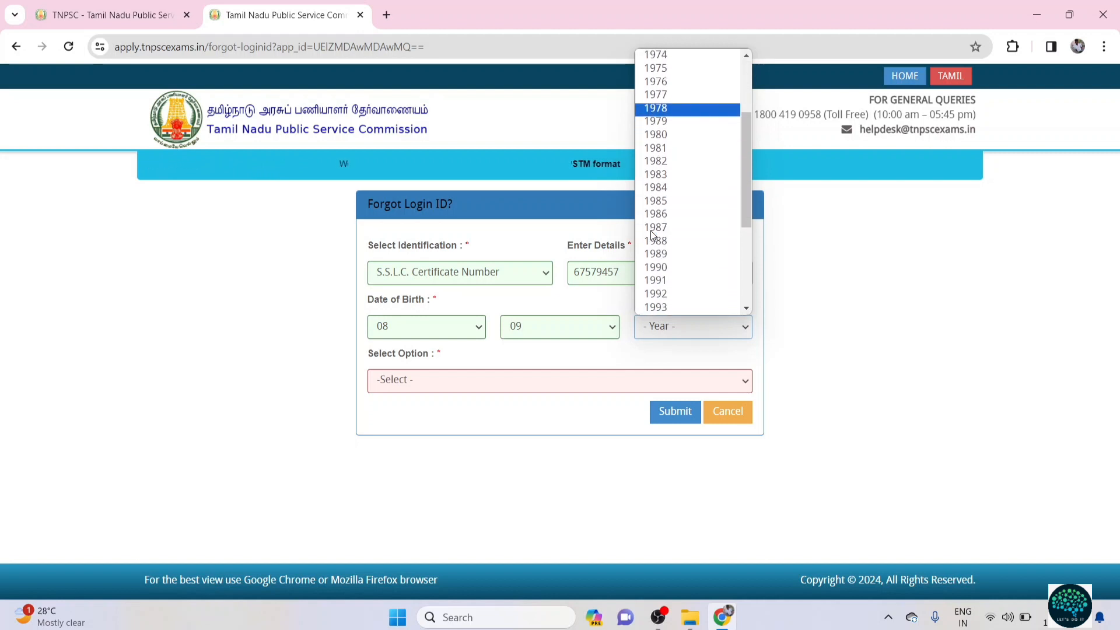
pyautogui.scroll(-1, 652, 235)
pyautogui.click(686, 270)
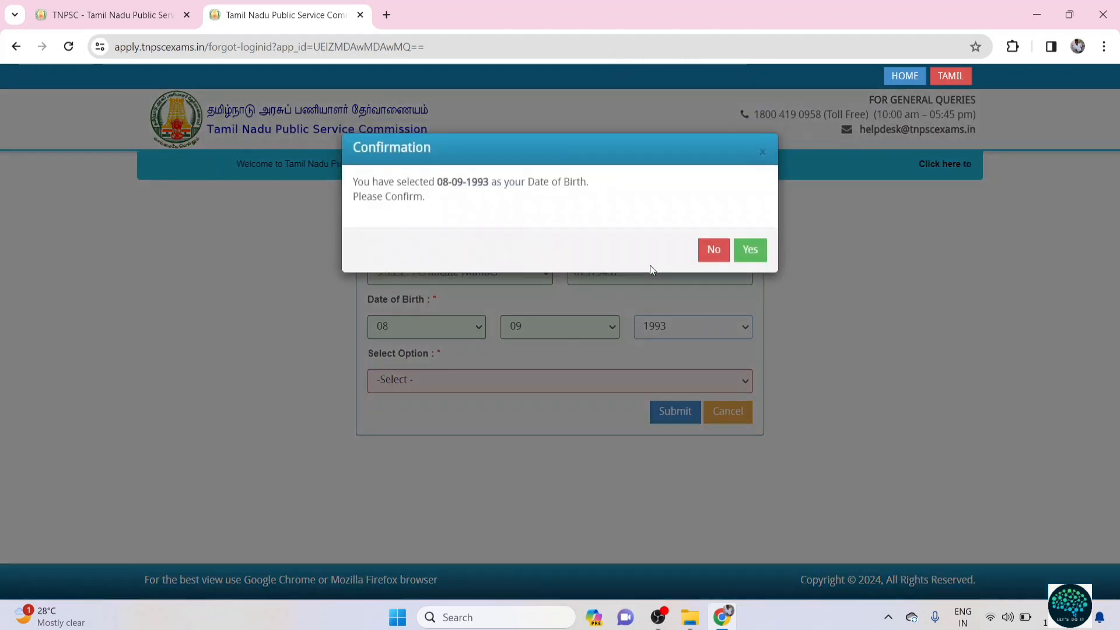
pyautogui.click(752, 256)
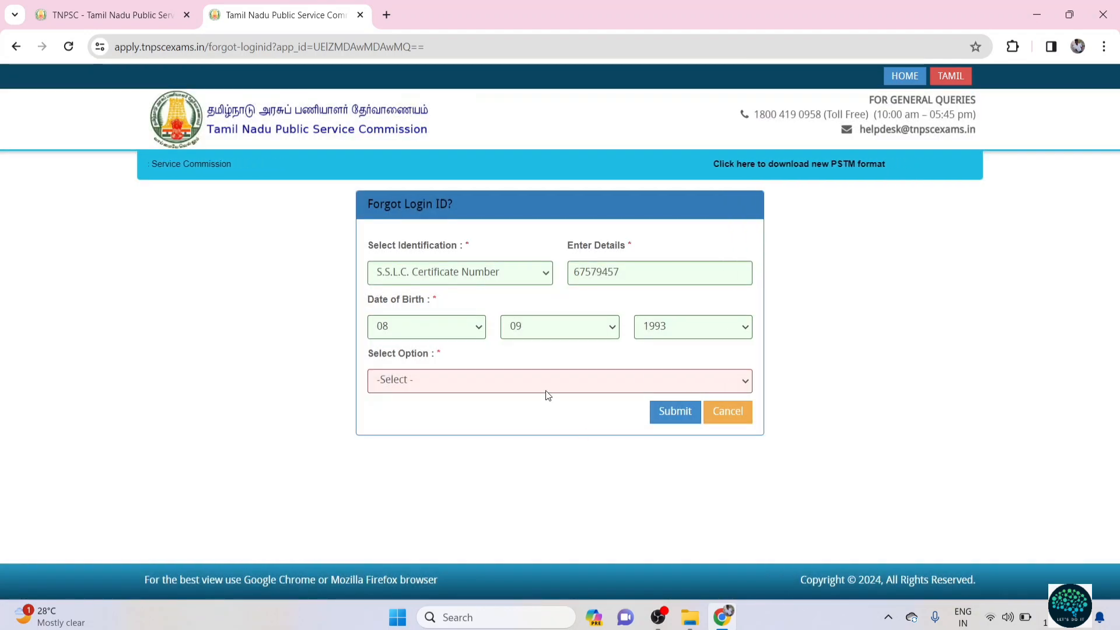
pyautogui.click(547, 390)
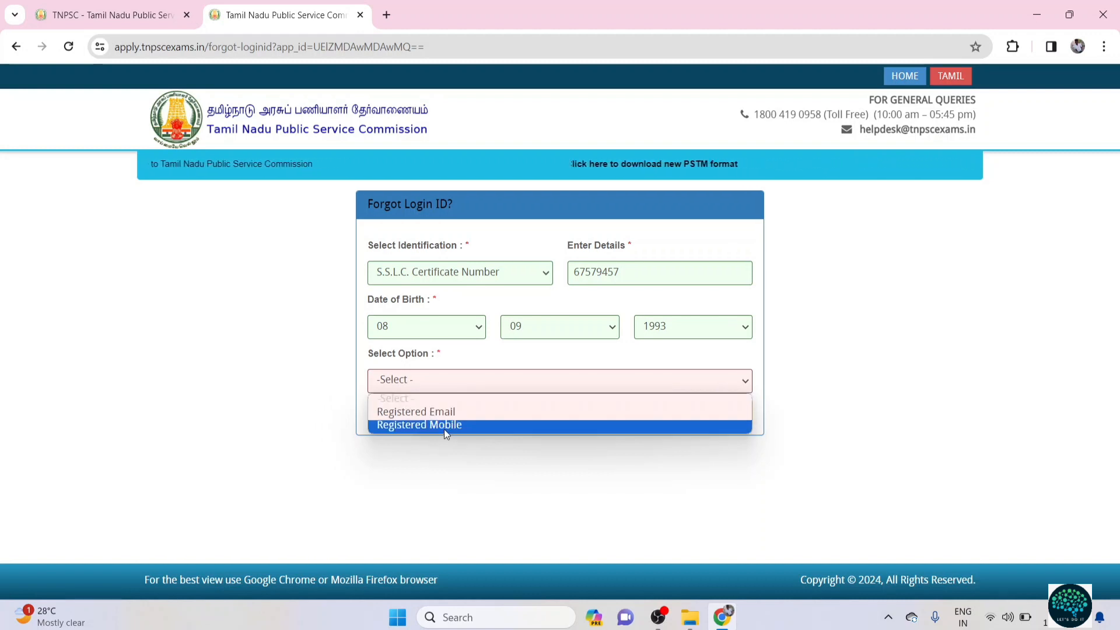
# Step: Choose Registered Mobile, enter the mobile number, and submit the Forgot Login ID request
pyautogui.click(449, 425)
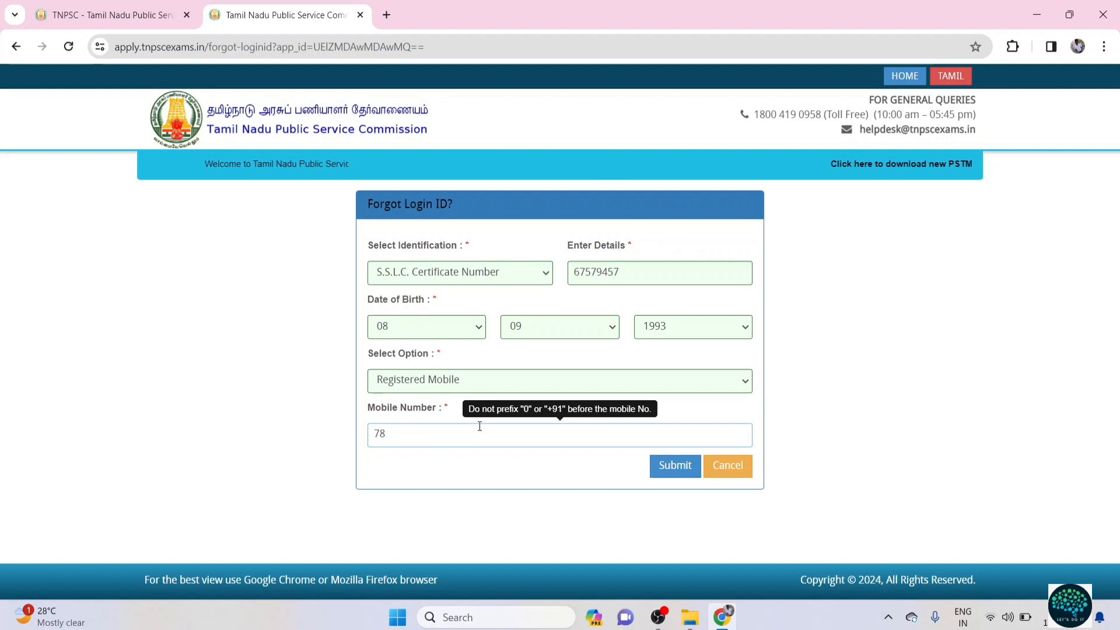
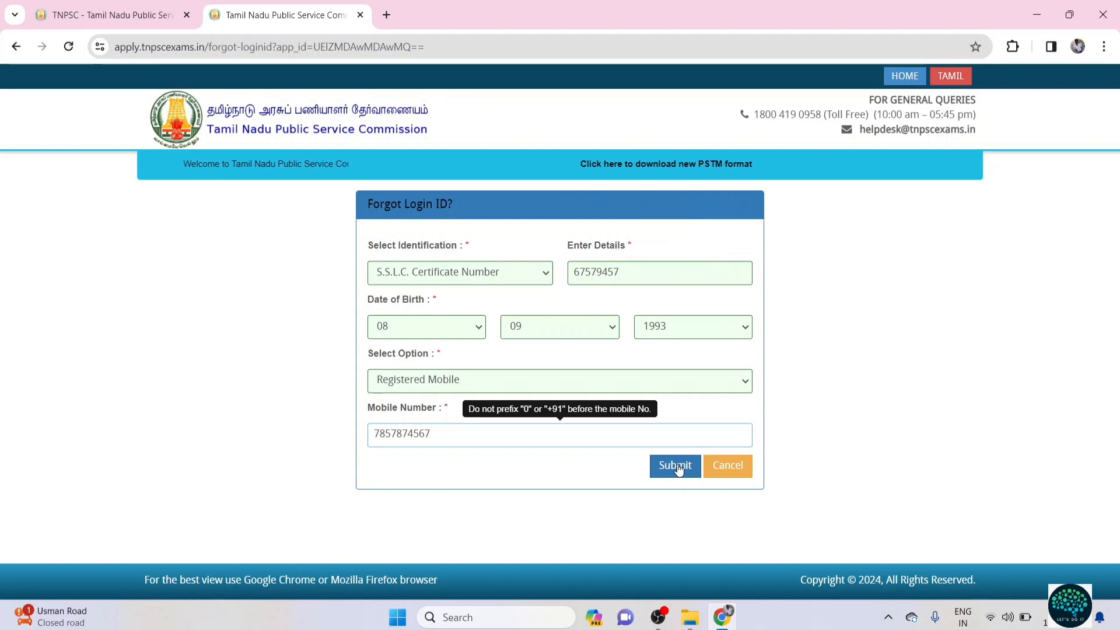
pyautogui.click(677, 467)
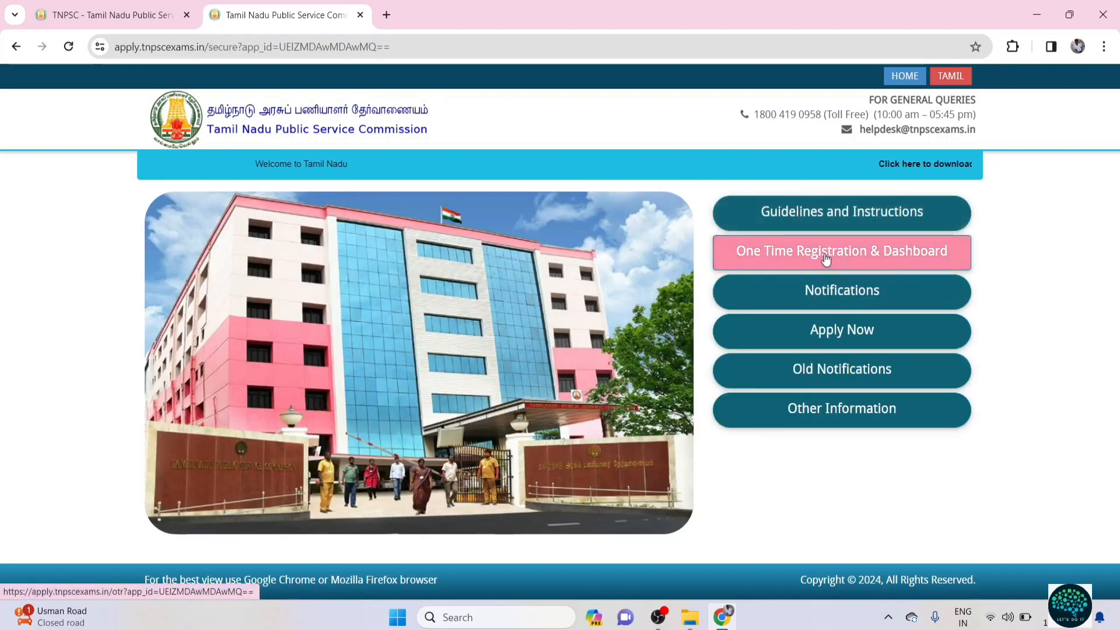
# Step: From One Time Registration & Dashboard, go to the Forgot password? form
pyautogui.click(830, 252)
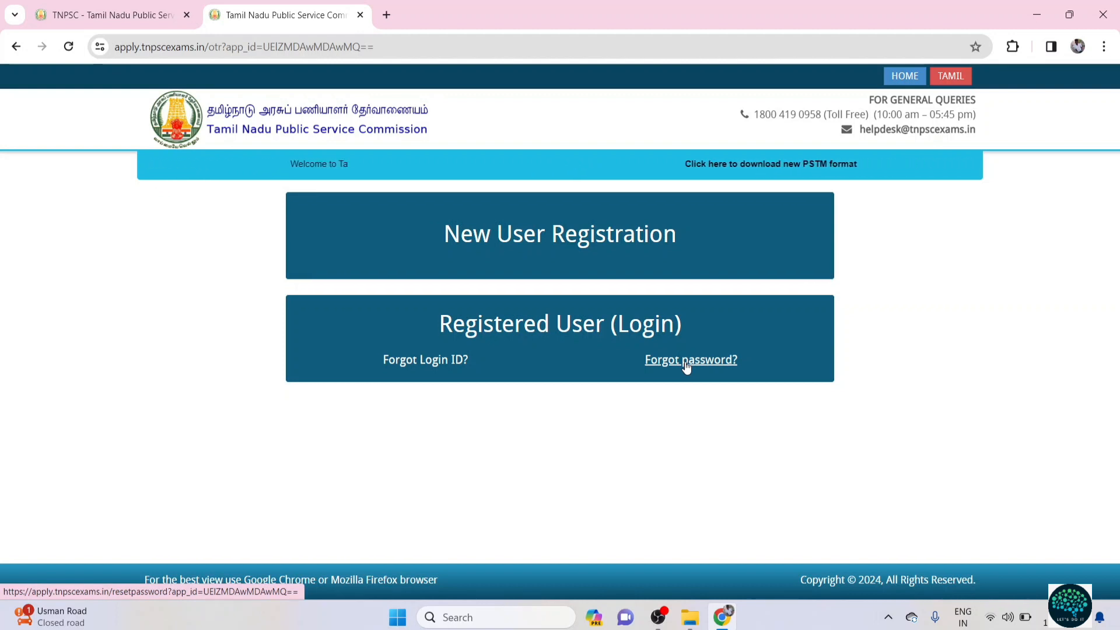
pyautogui.click(686, 364)
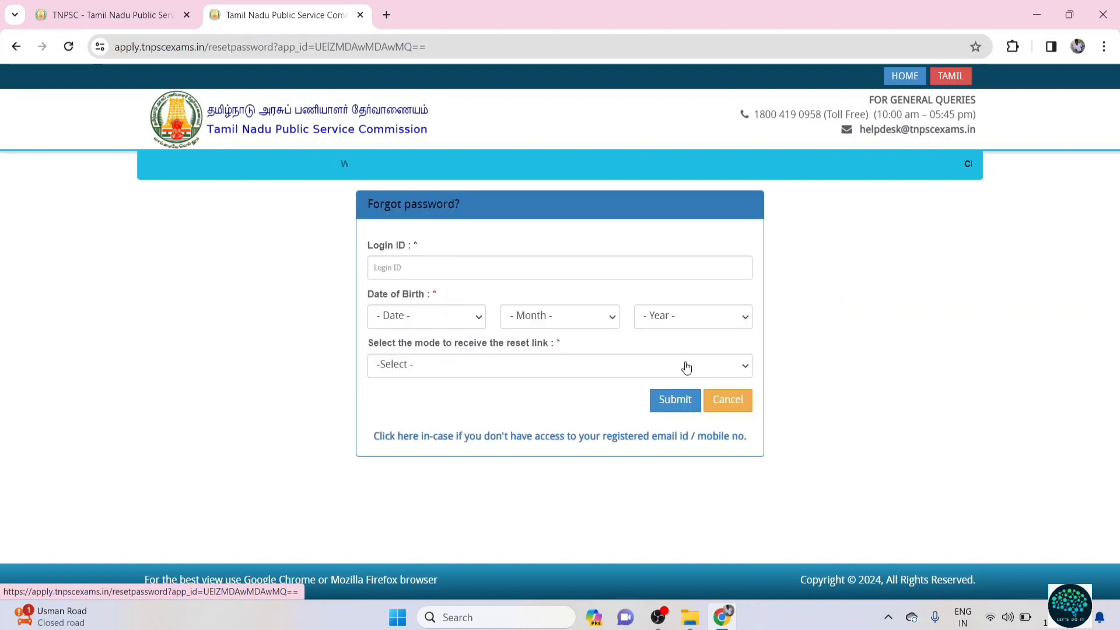
pyautogui.click(394, 266)
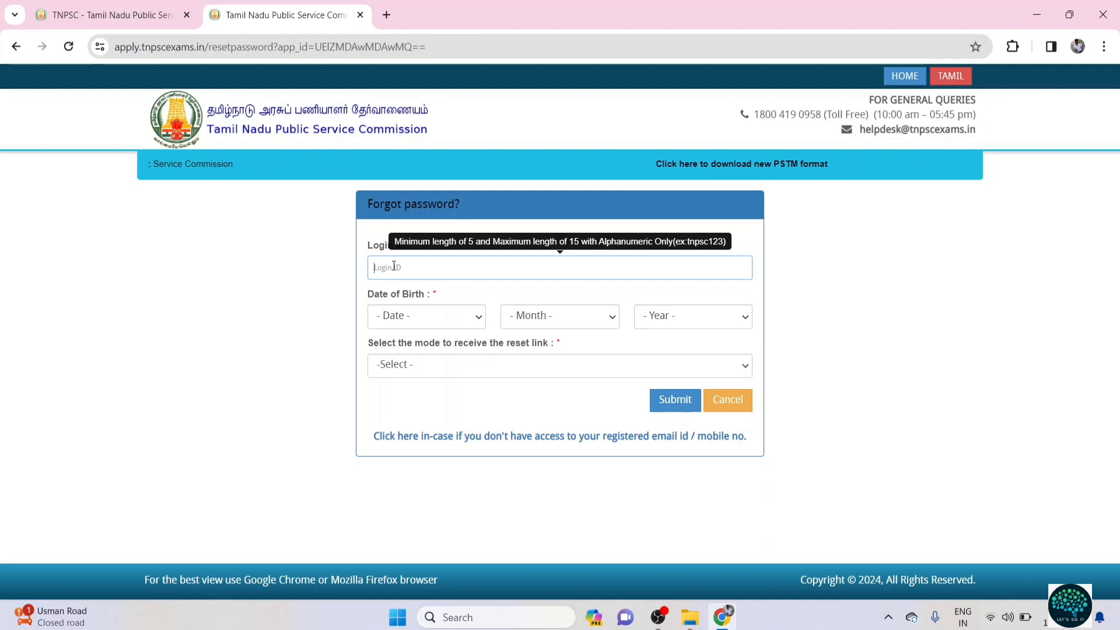
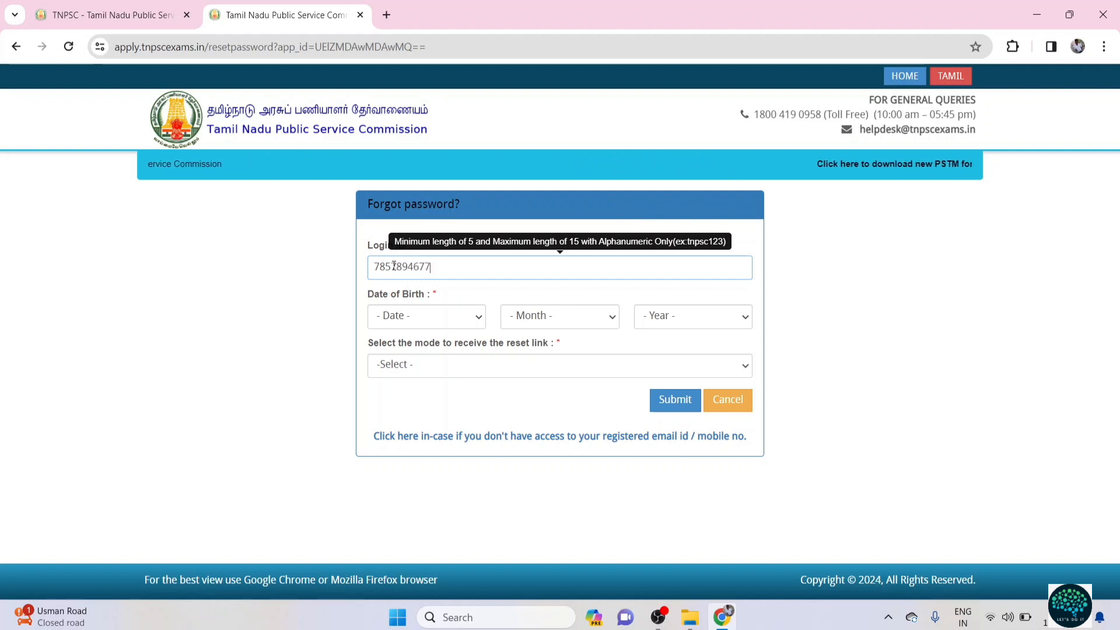
pyautogui.click(408, 316)
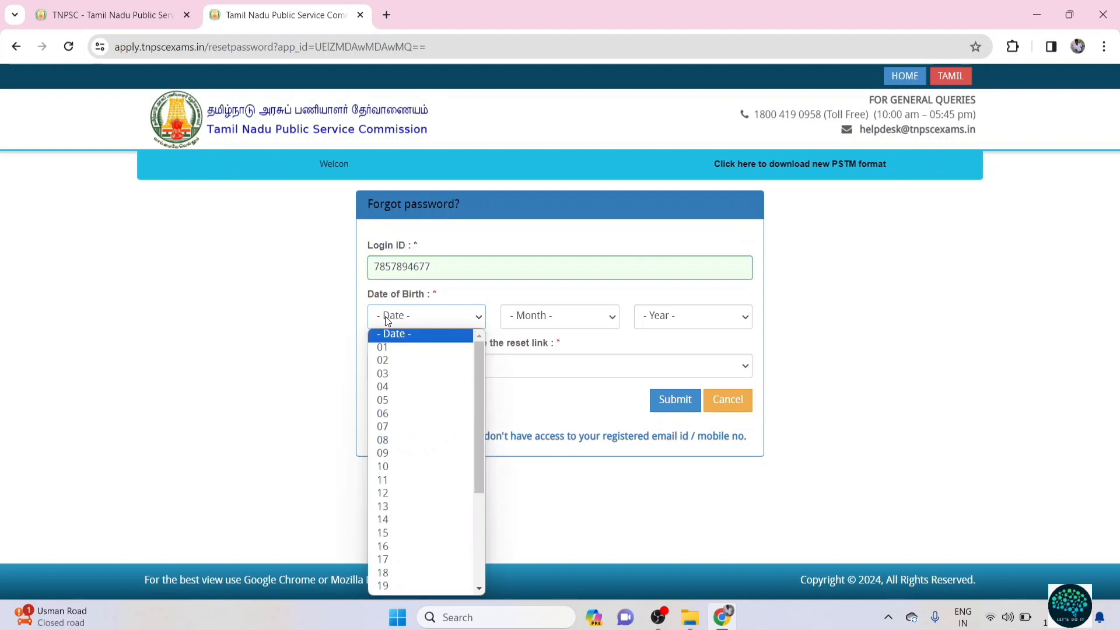
pyautogui.click(385, 467)
pyautogui.click(547, 317)
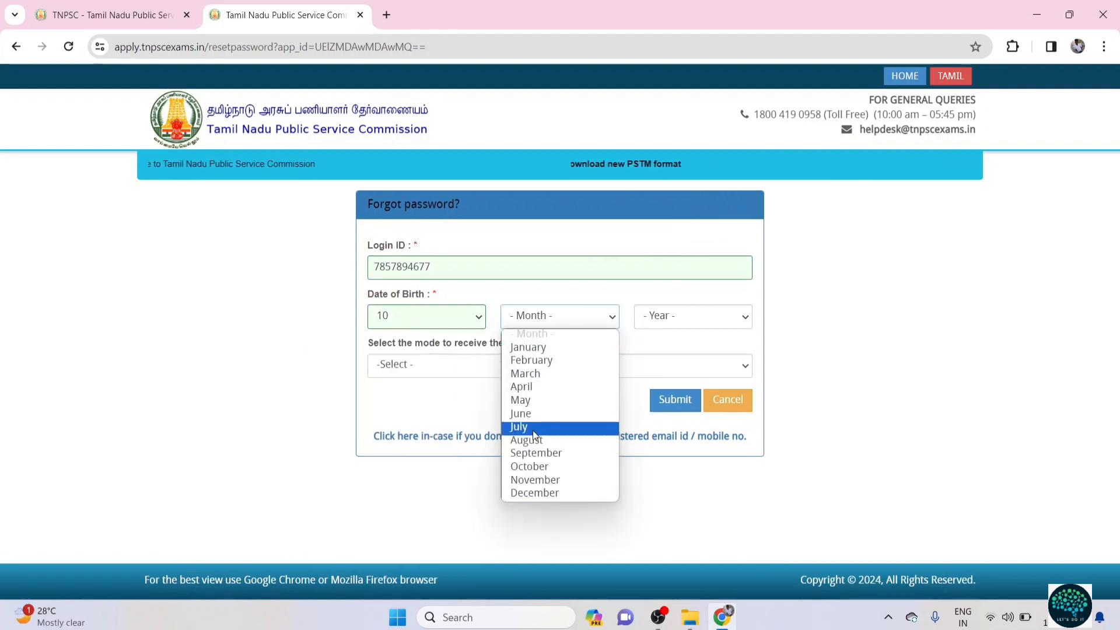
pyautogui.click(534, 429)
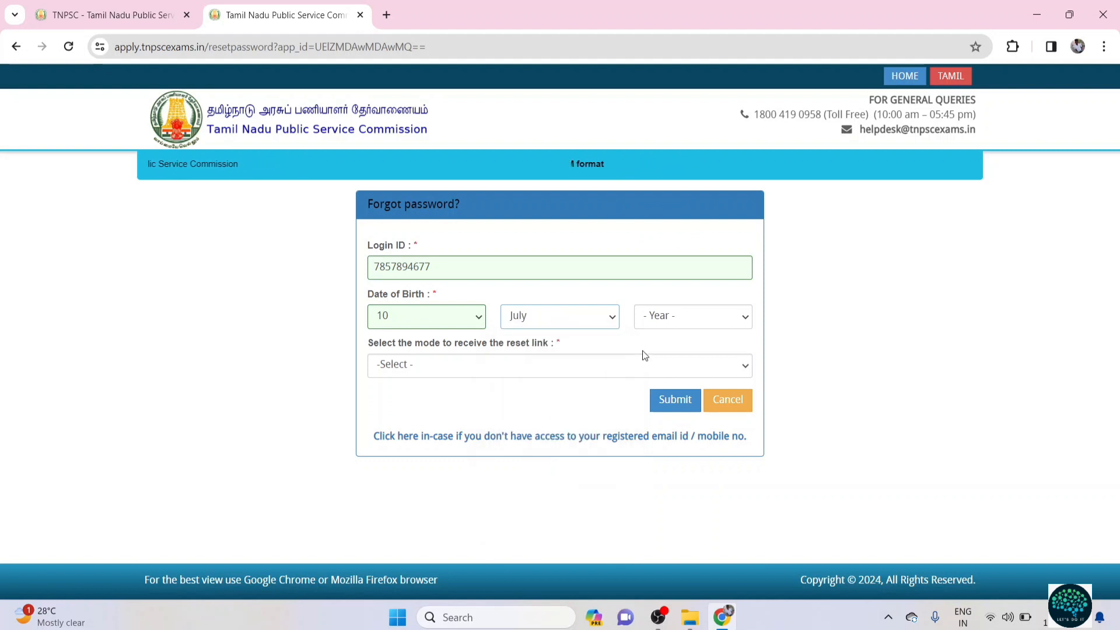
pyautogui.click(687, 319)
pyautogui.scroll(-2, 683, 554)
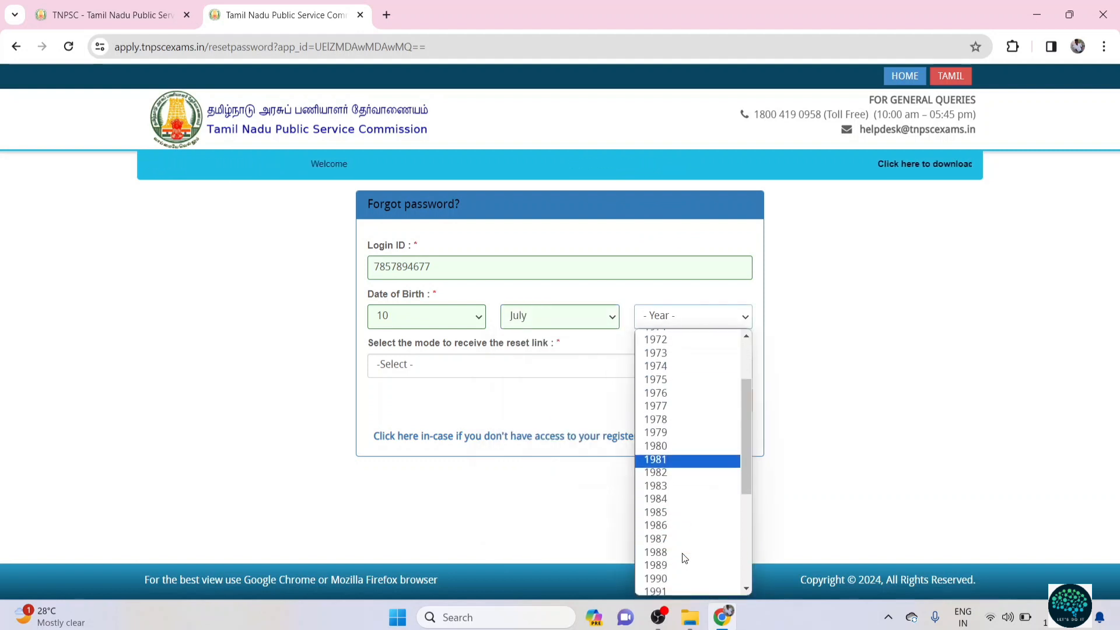
pyautogui.scroll(-4, 684, 554)
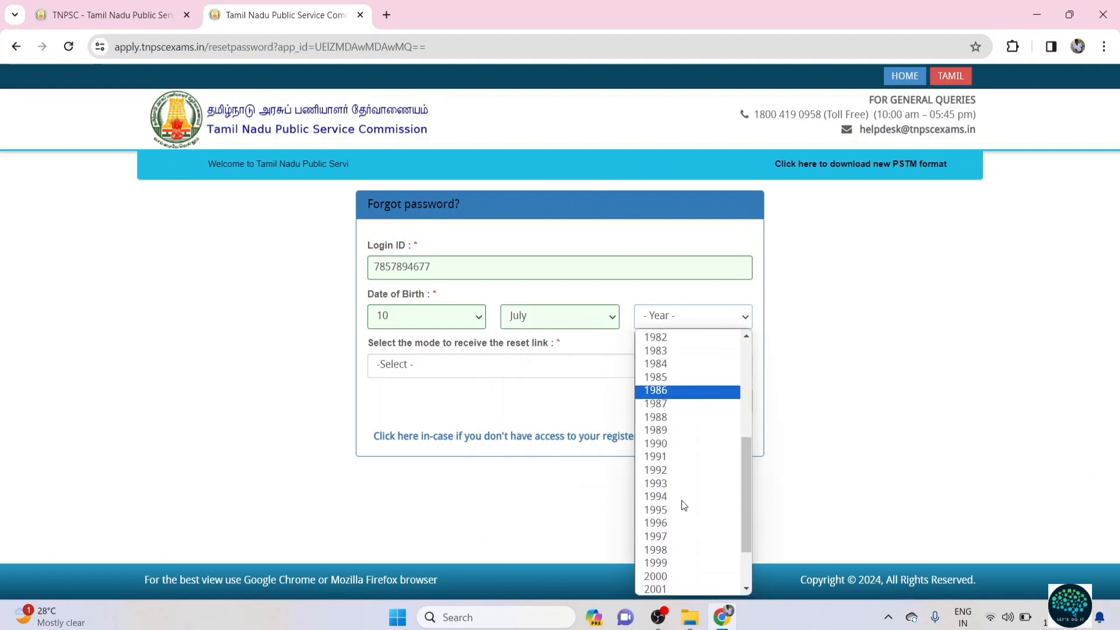
pyautogui.click(677, 437)
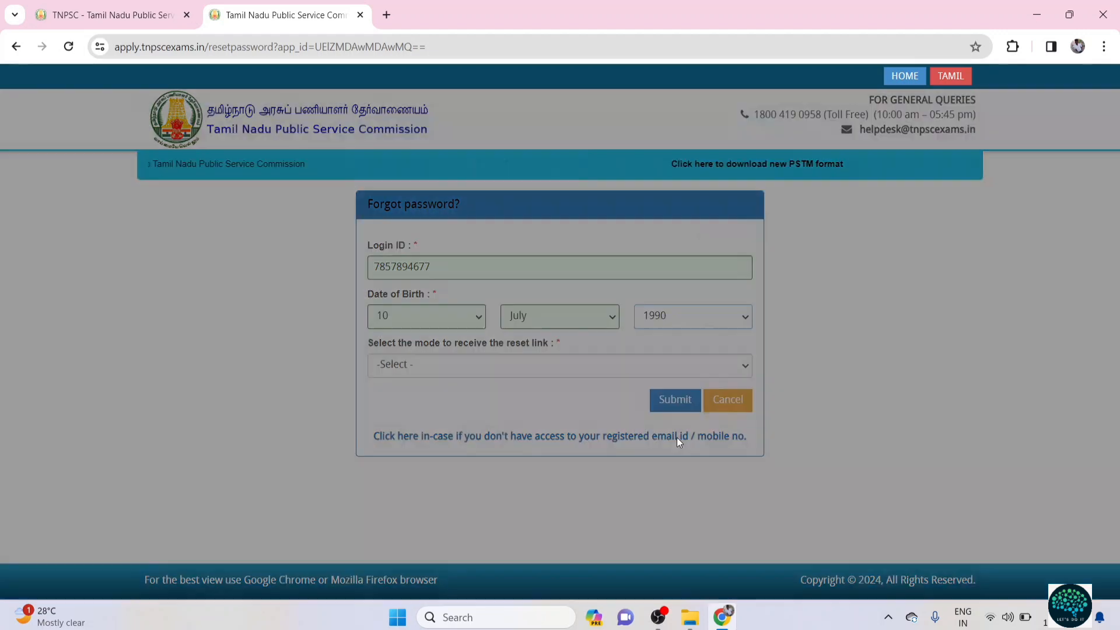
pyautogui.click(750, 255)
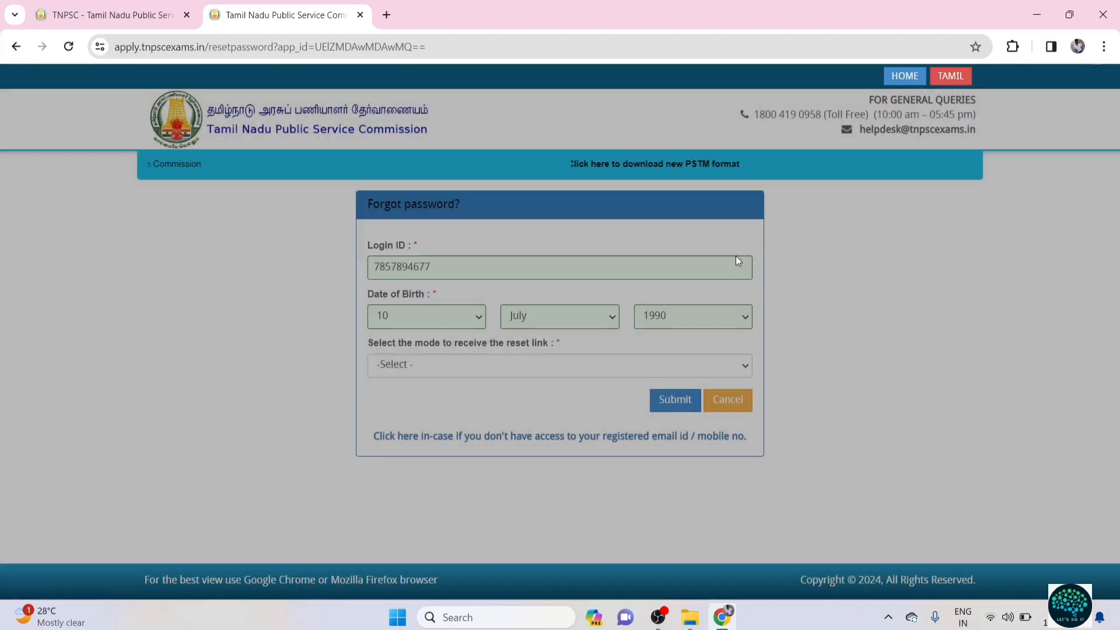
# Step: Choose Registered Email as the reset-link mode and submit the password reset request
pyautogui.click(560, 365)
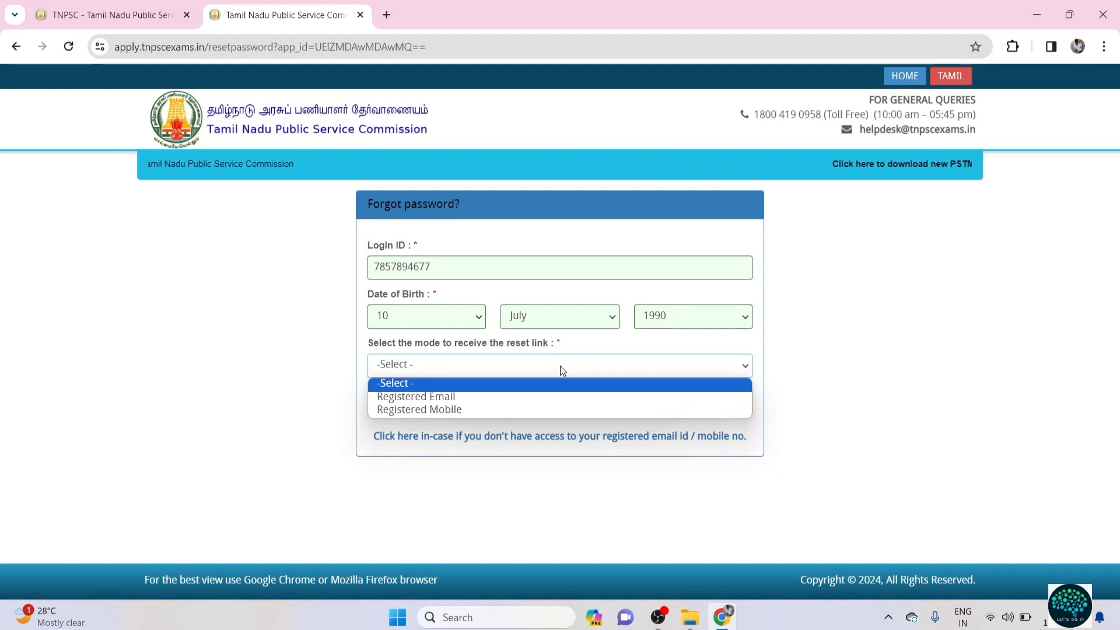
pyautogui.click(528, 396)
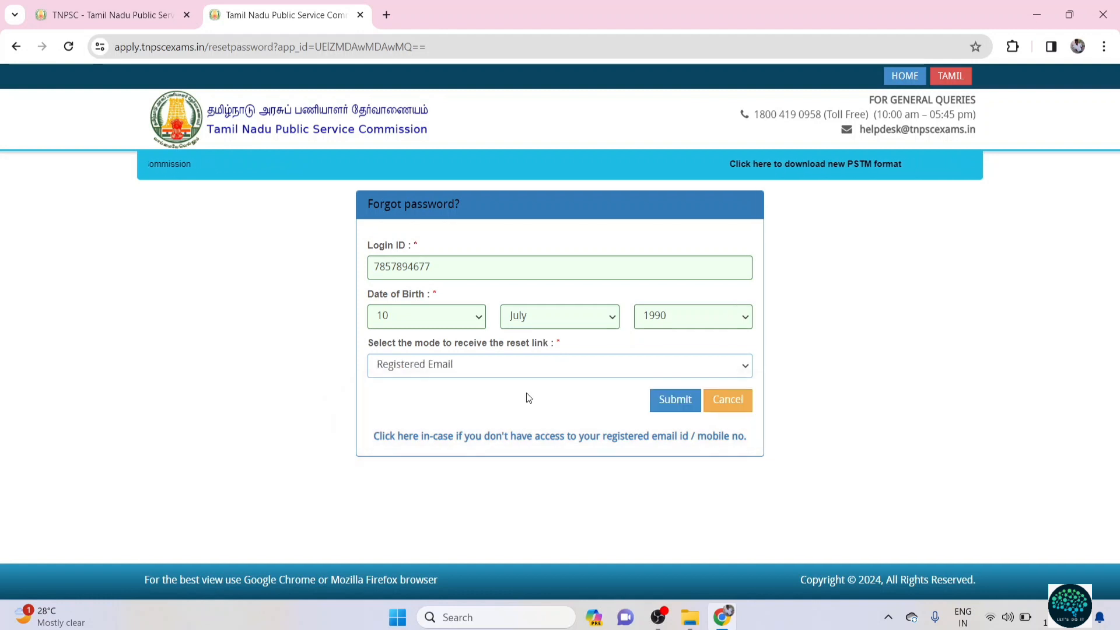
pyautogui.click(686, 407)
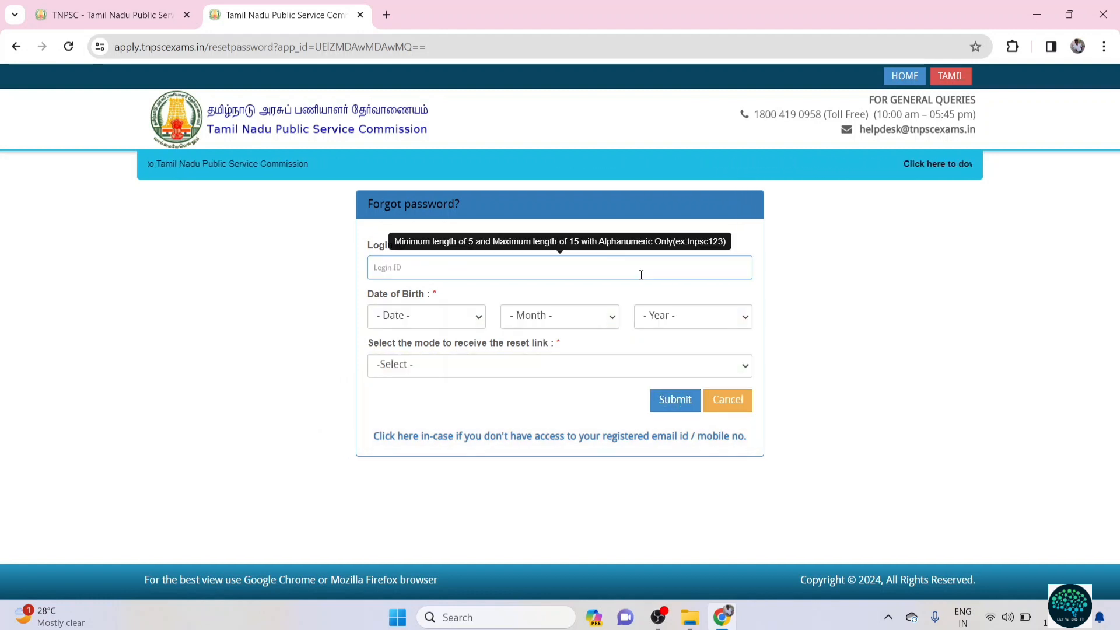